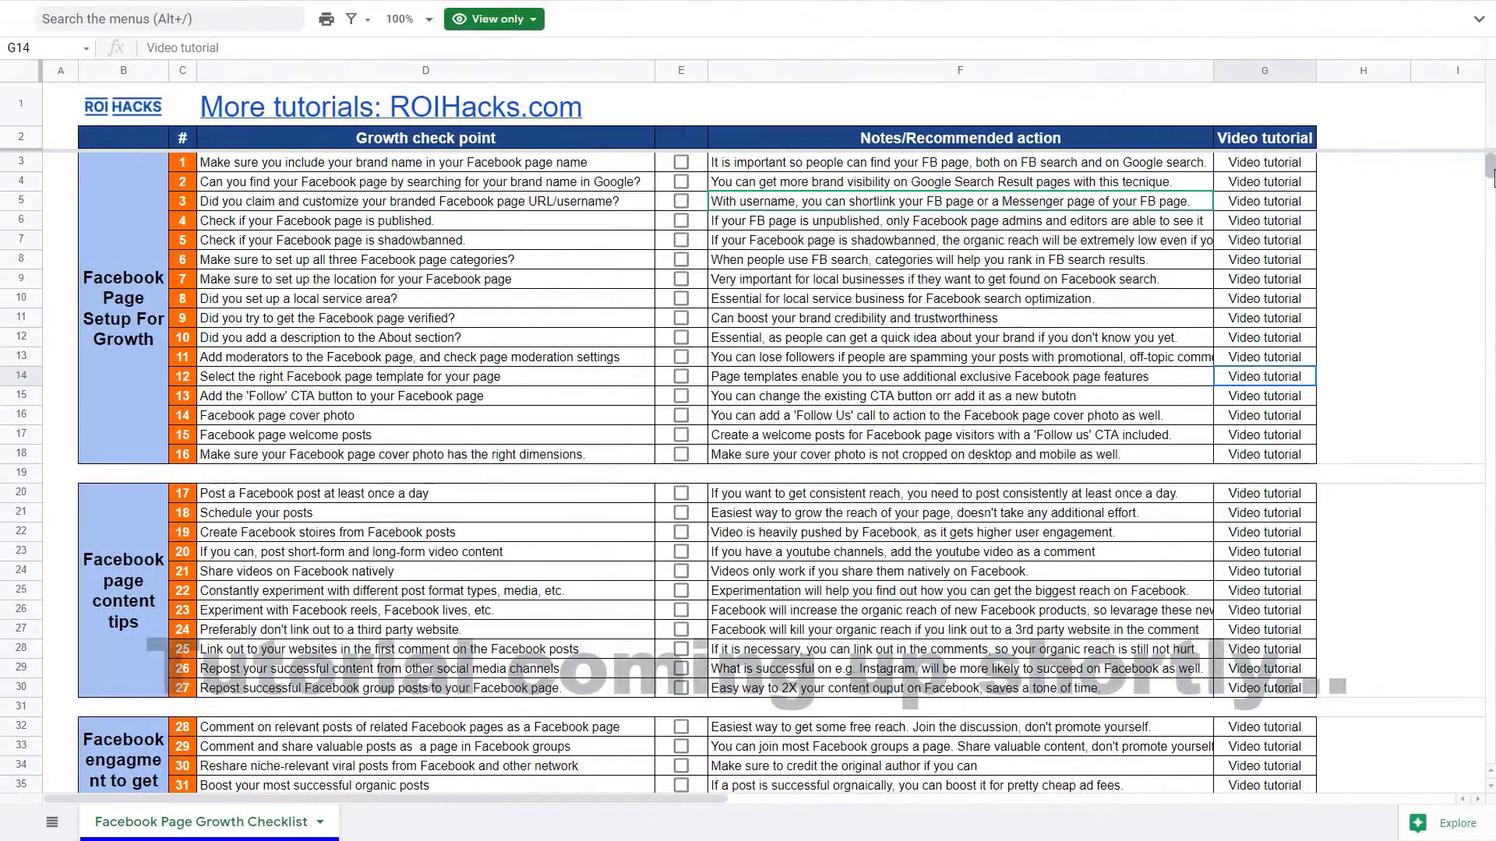
Scroll a little further down the Facebook Page Growth Checklist sheet.
left_click_drag(1492, 177, 1492, 196)
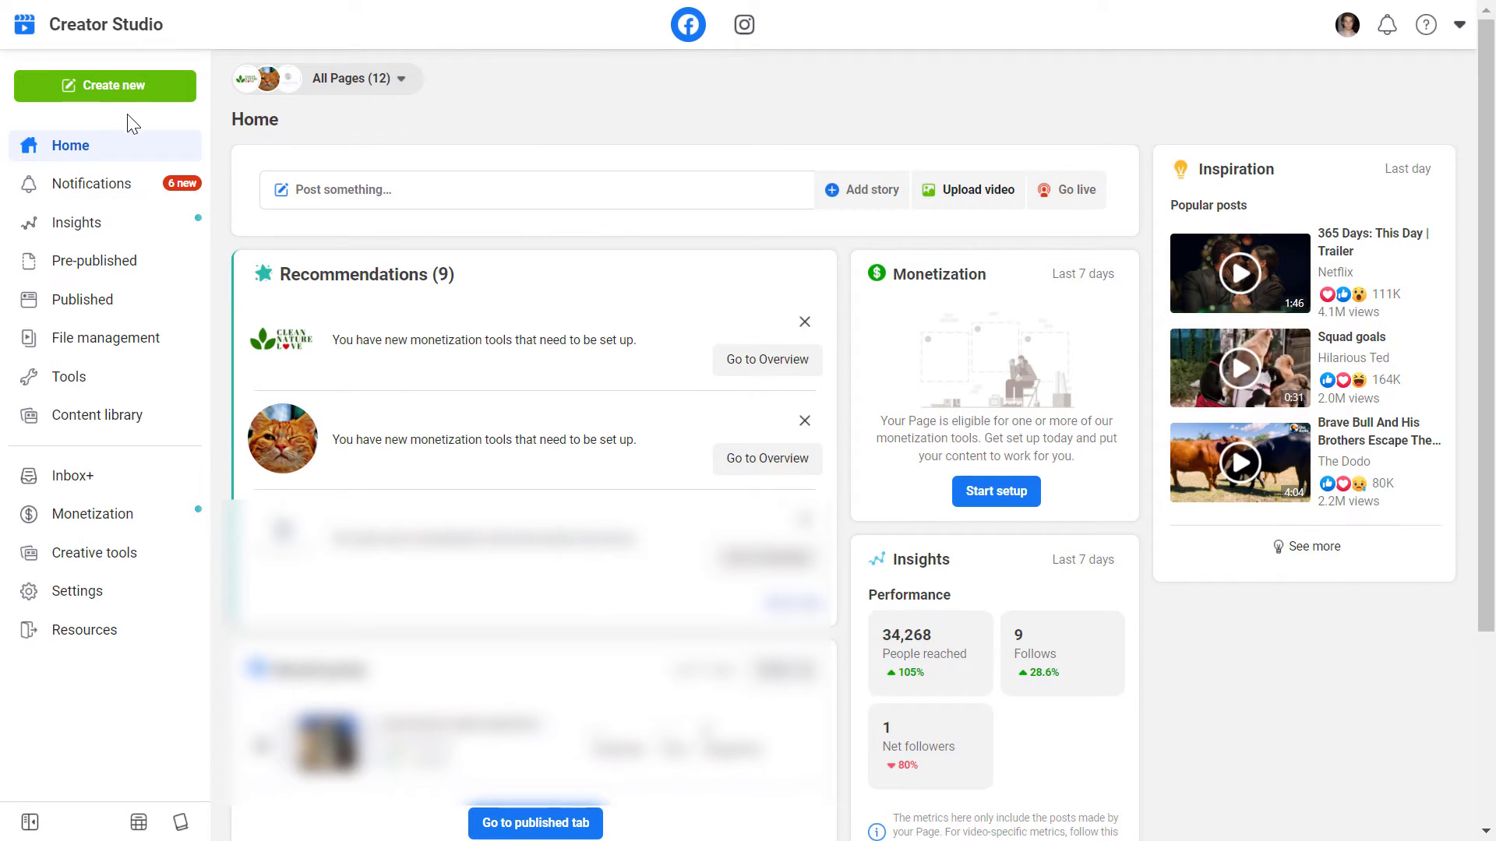
Create a new post from a chosen Page with the text 'sdfsdfdf'.
left_click(137, 92)
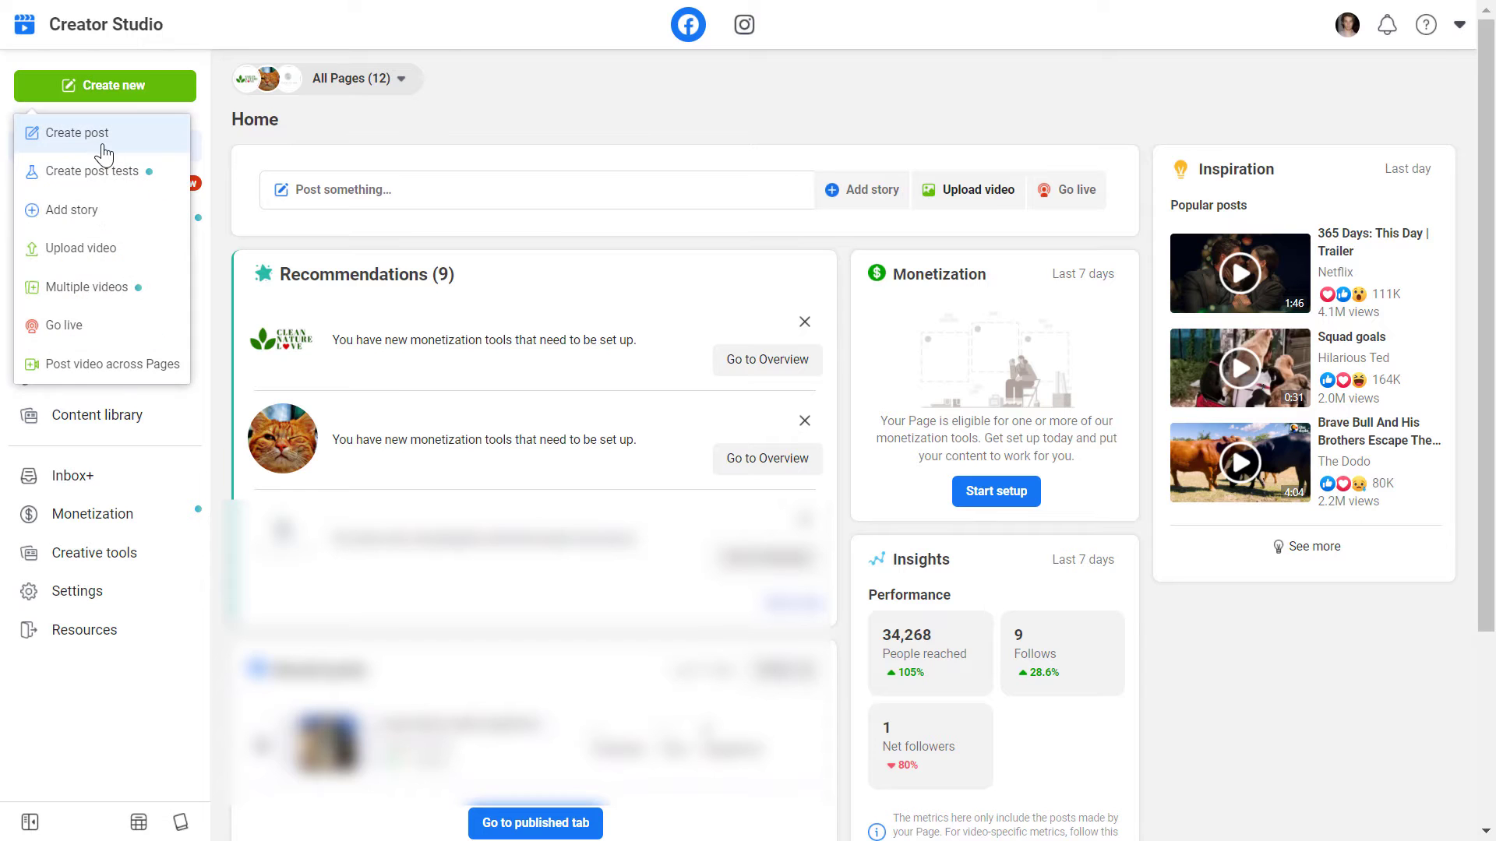
left_click(98, 156)
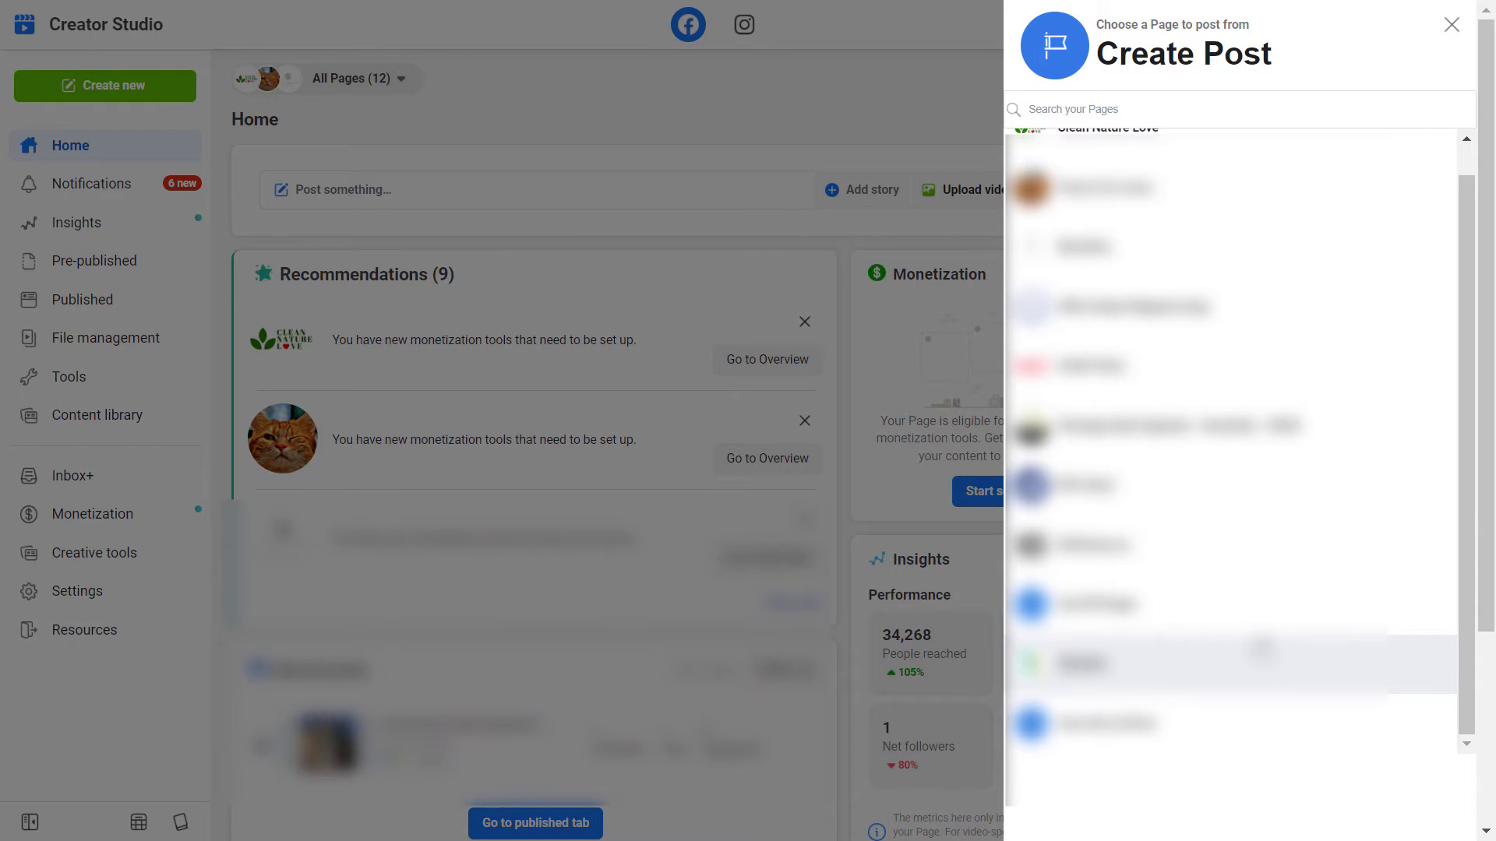
left_click(1178, 717)
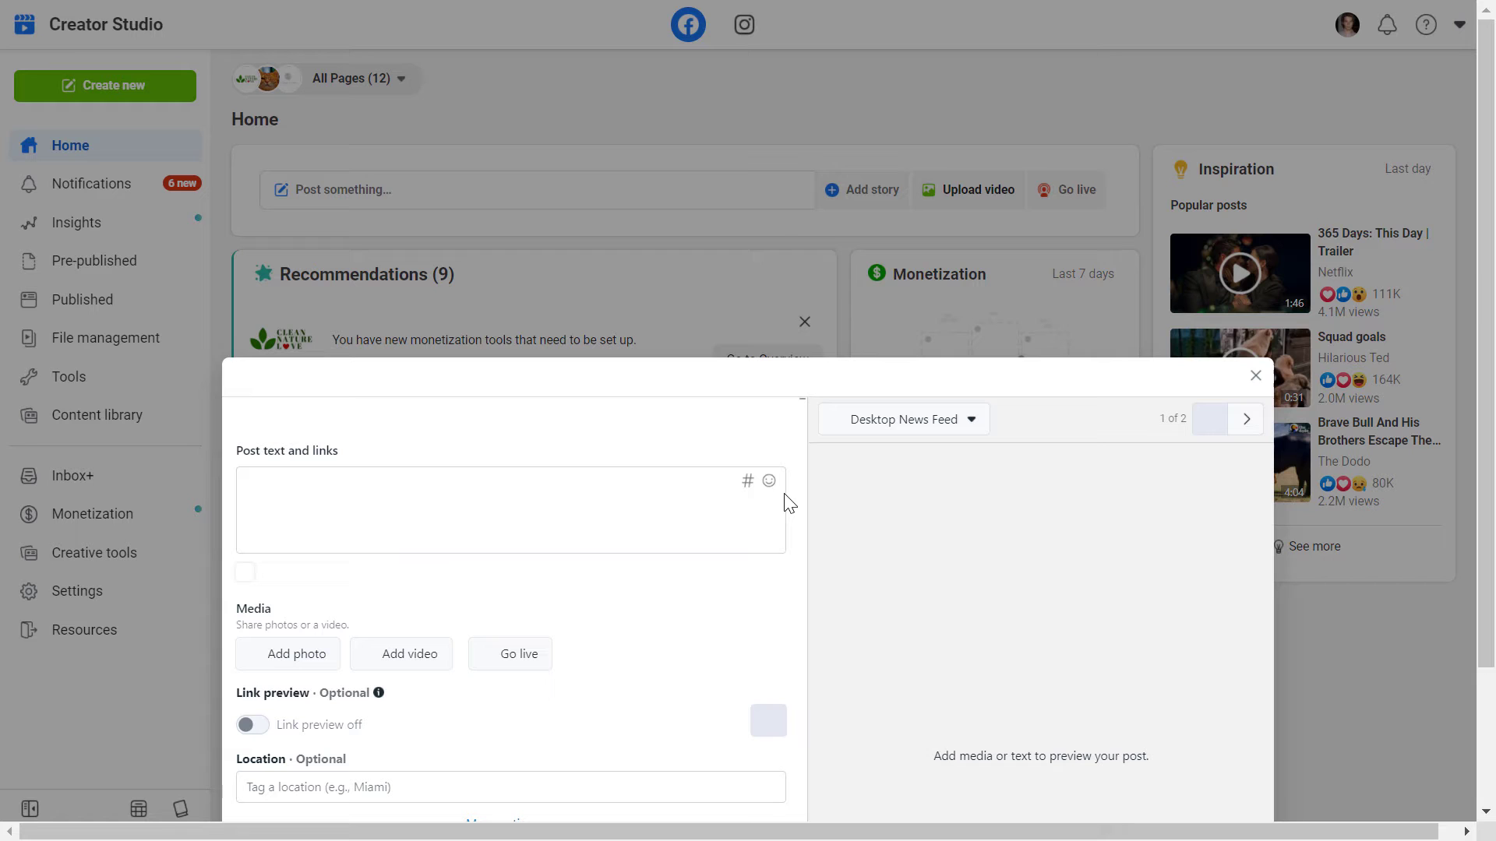
scroll(437, 567, "down", 3)
scroll(370, 574, "up", 3)
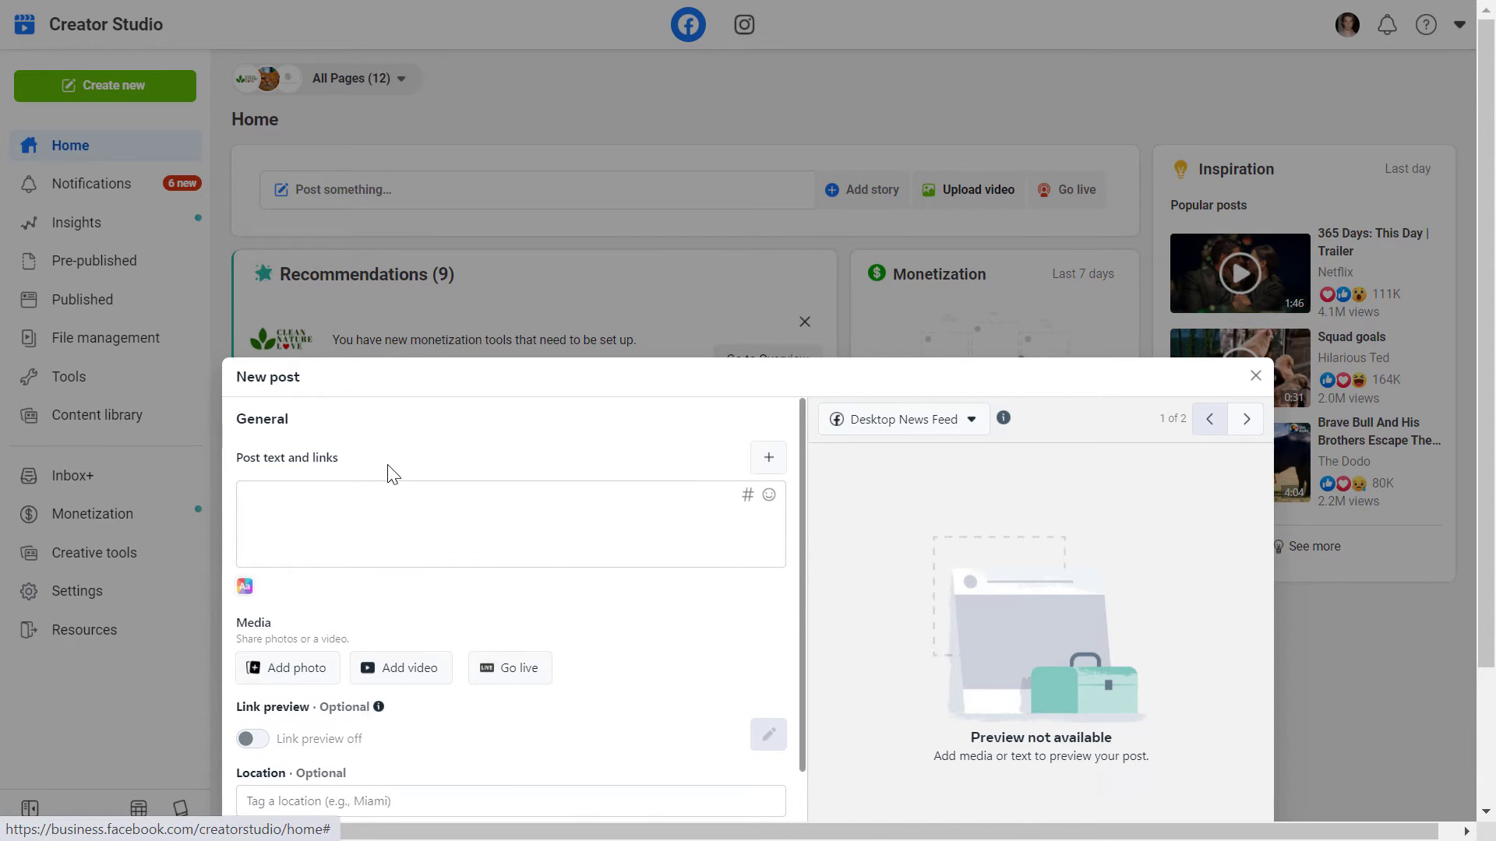
left_click(388, 514)
type("sdfsdfdf")
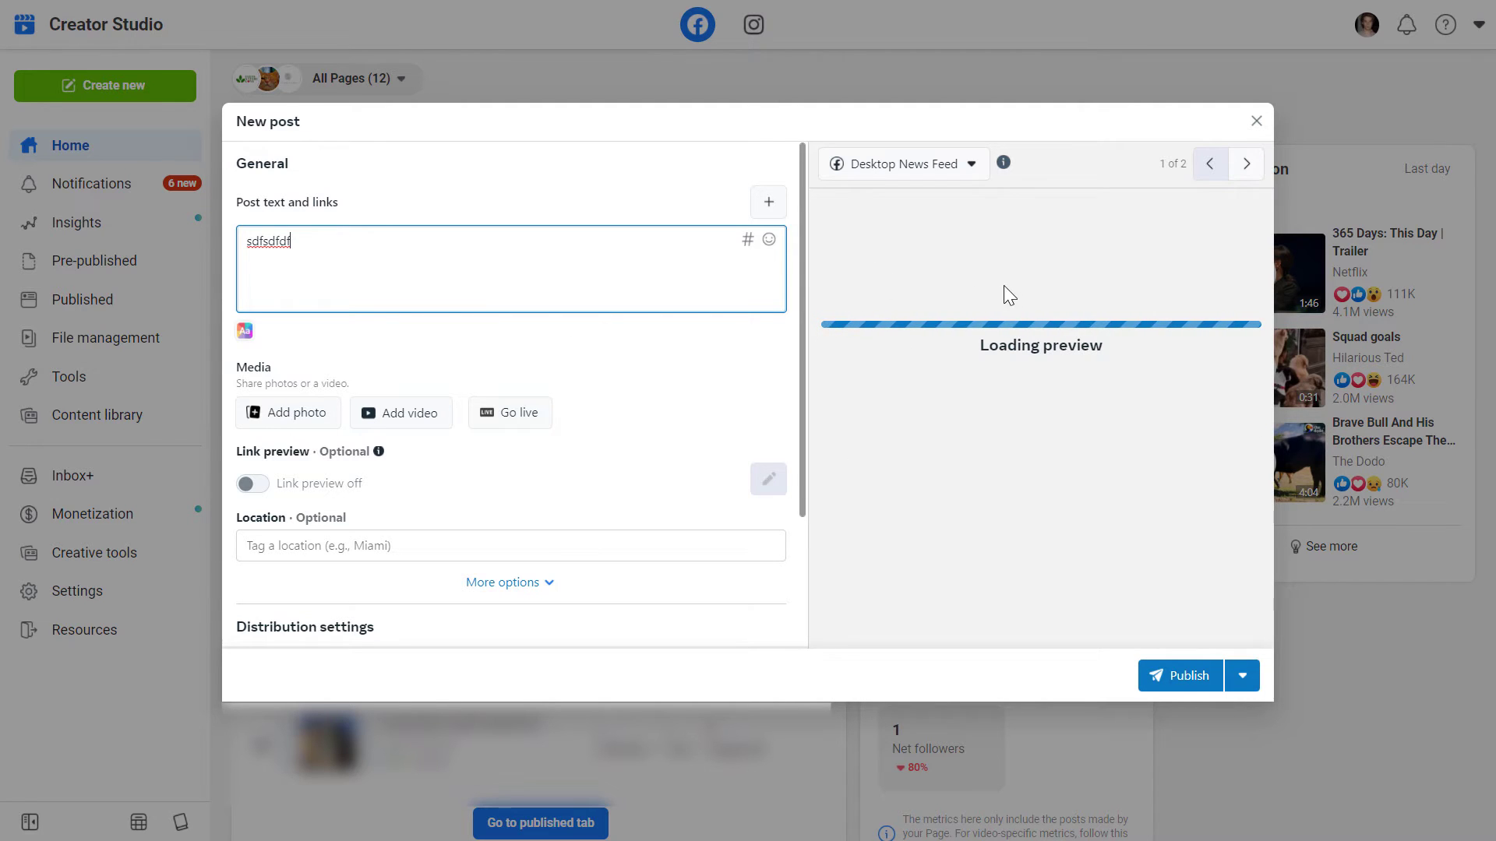
Look through the alternative publishing options in the Publish dropdown without picking one.
scroll(444, 518, "down", 2)
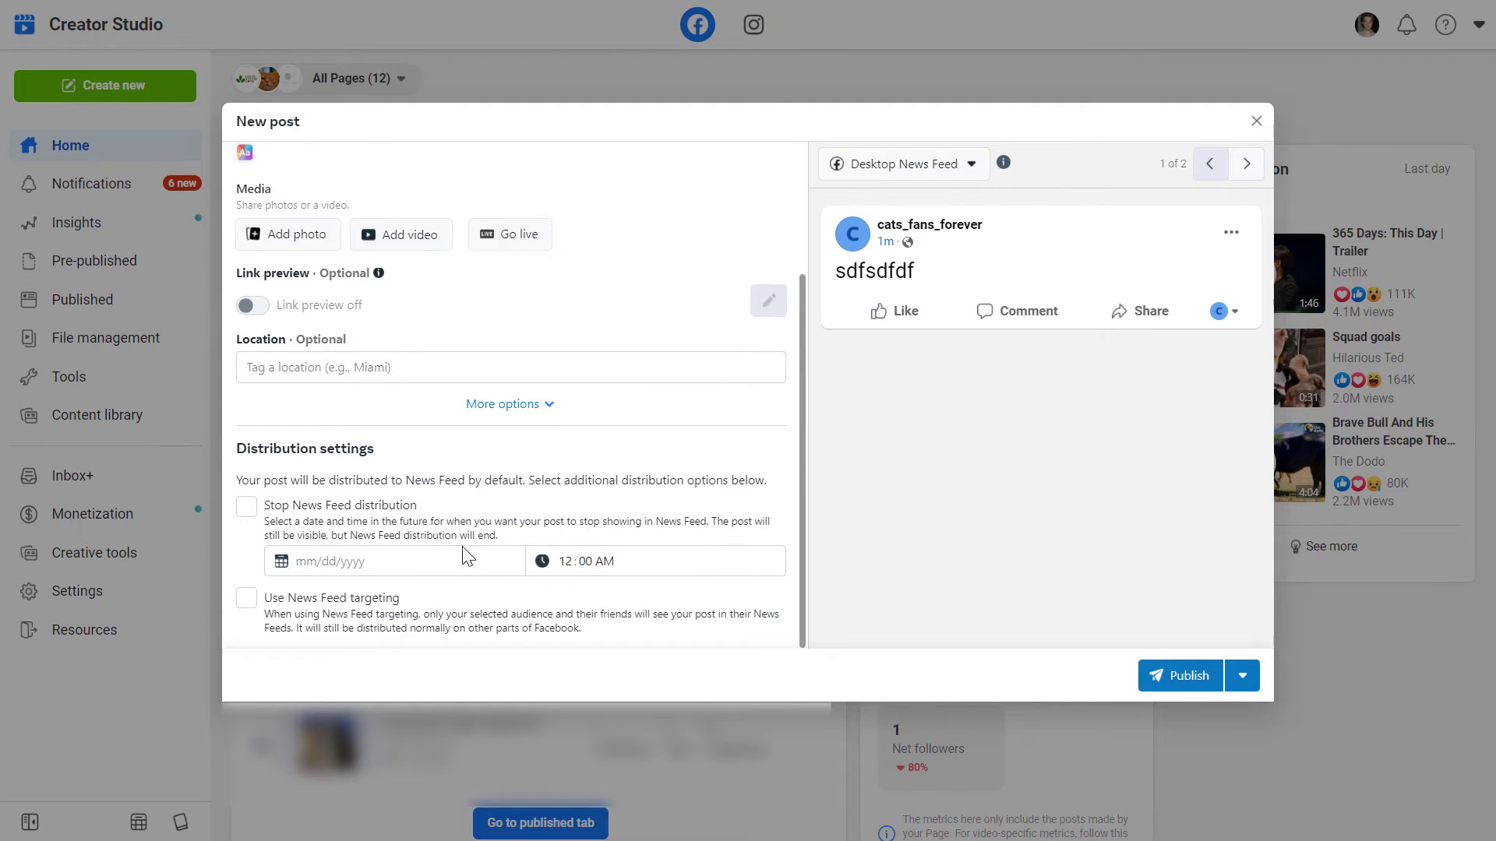
scroll(465, 555, "up", 3)
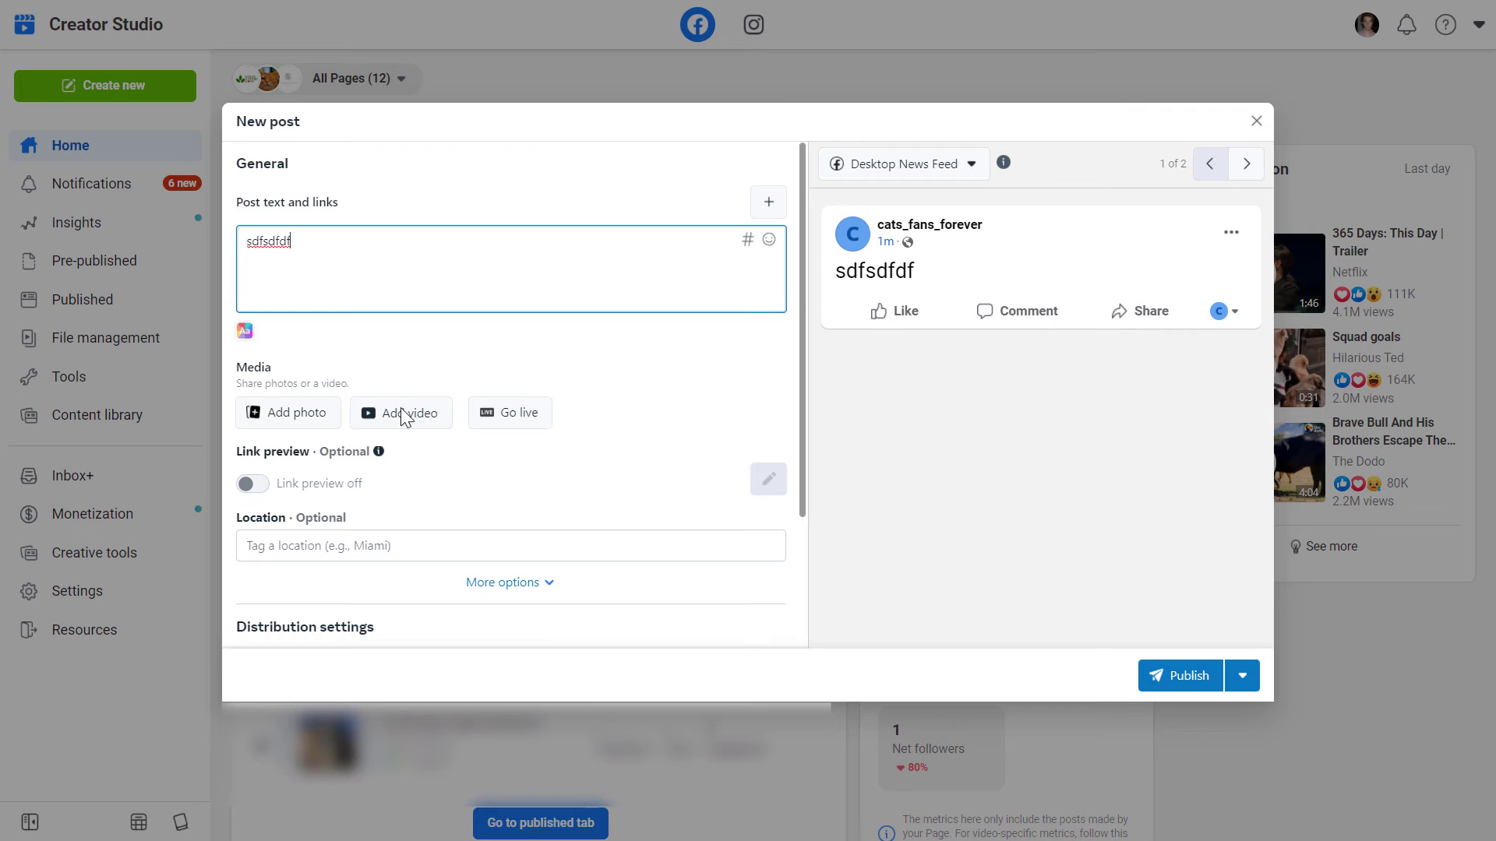
left_click(1254, 684)
left_click(1198, 588)
left_click(1245, 676)
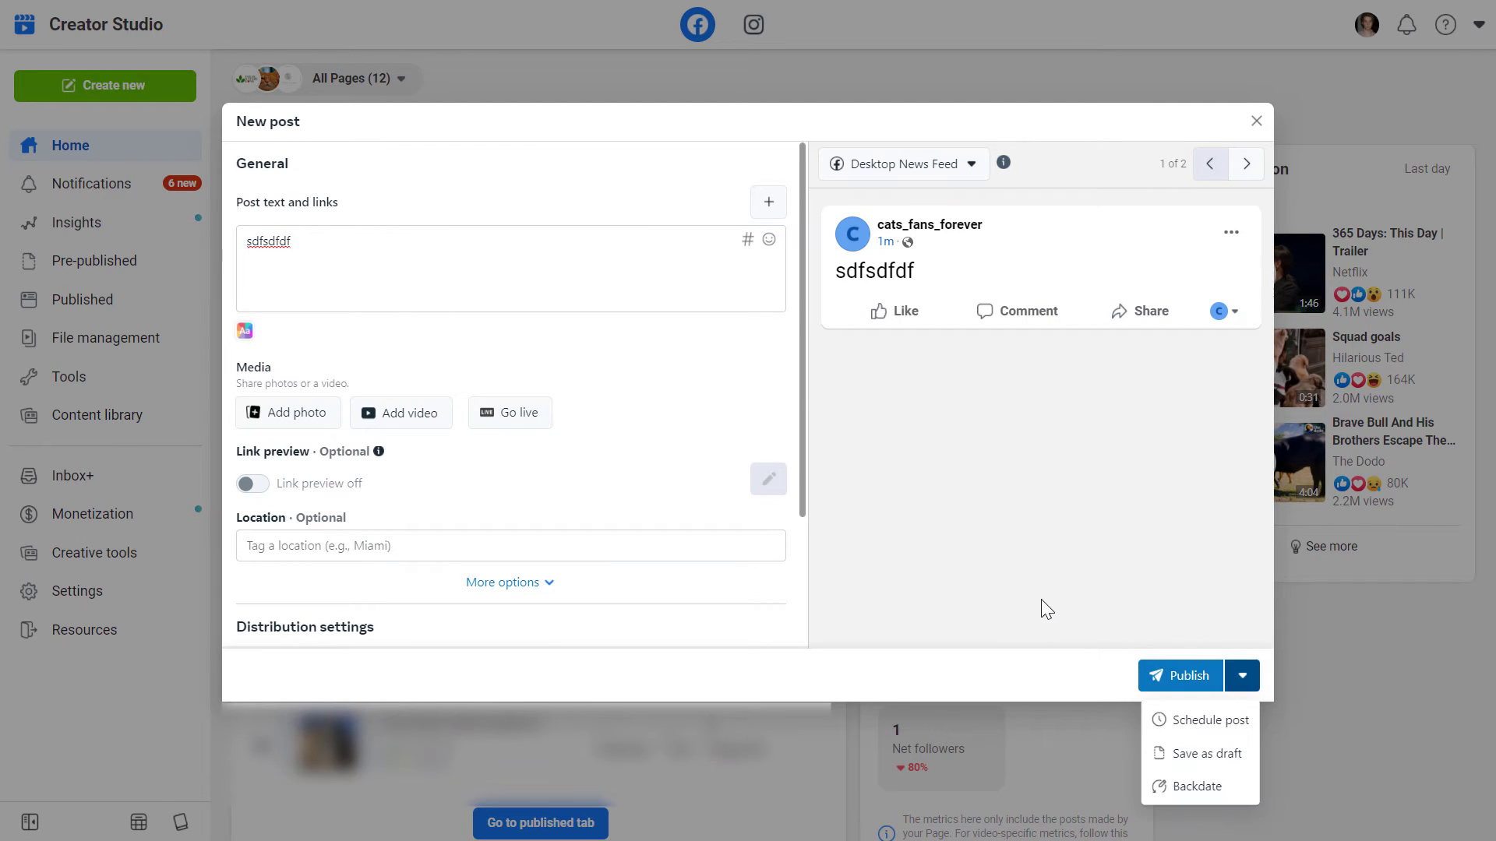
left_click(1033, 602)
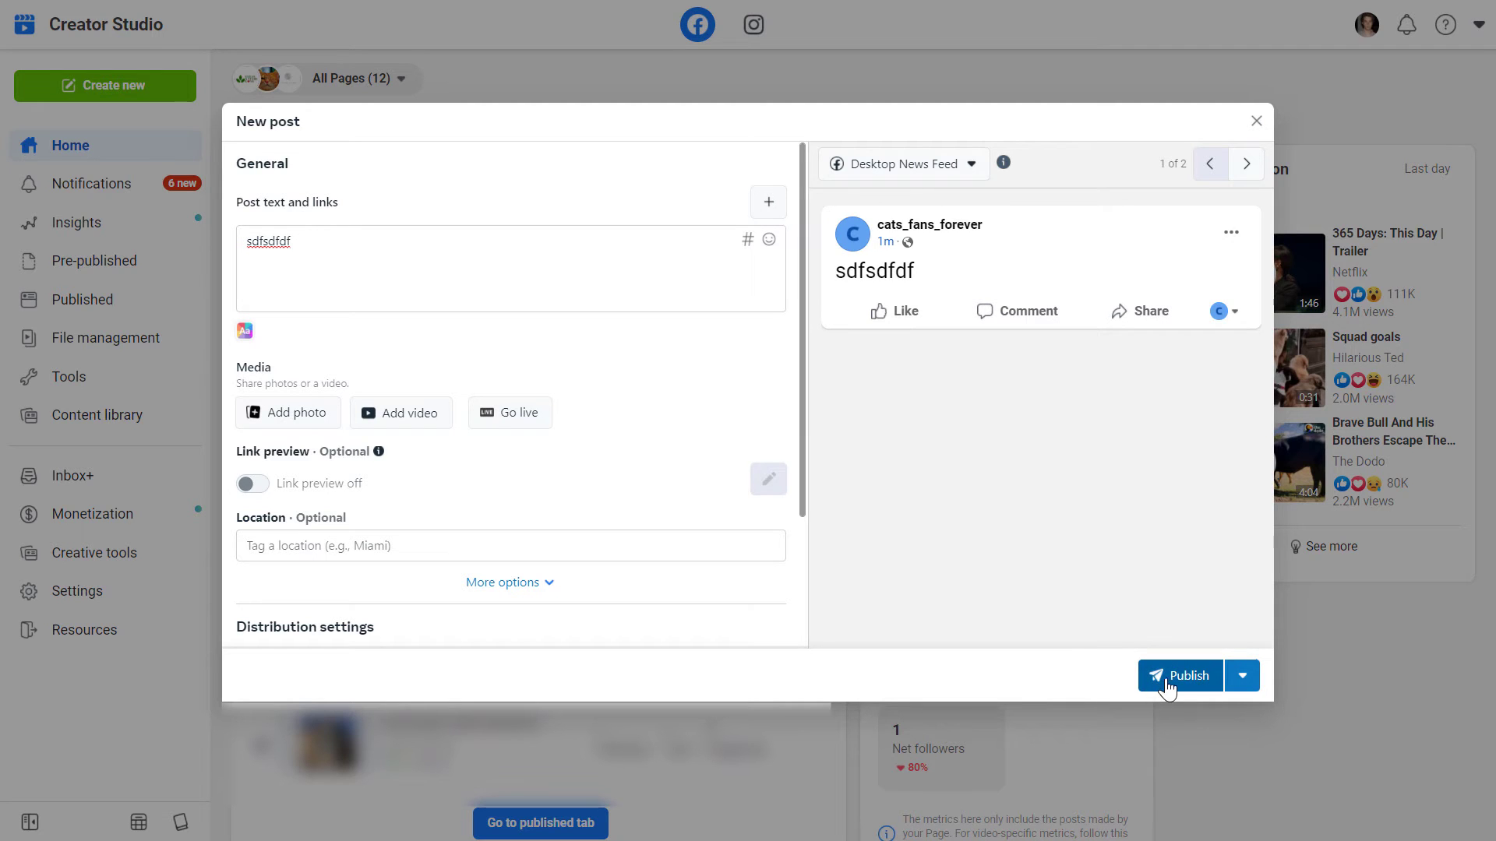
Backdate the post to June 8, 2021, tick Hide from News Feed, and save.
left_click(1244, 678)
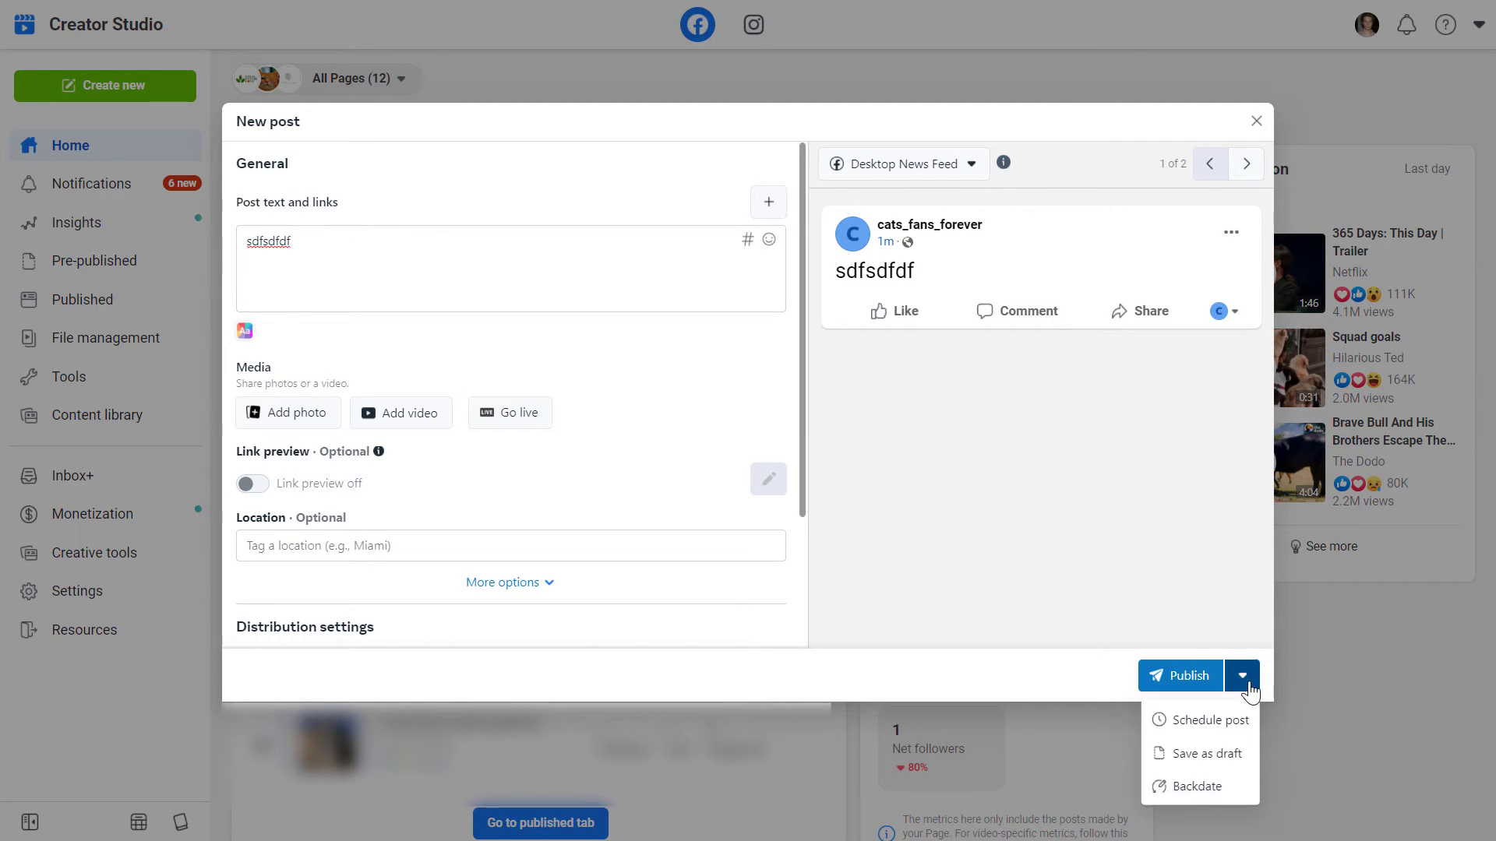
left_click(1198, 788)
left_click(680, 296)
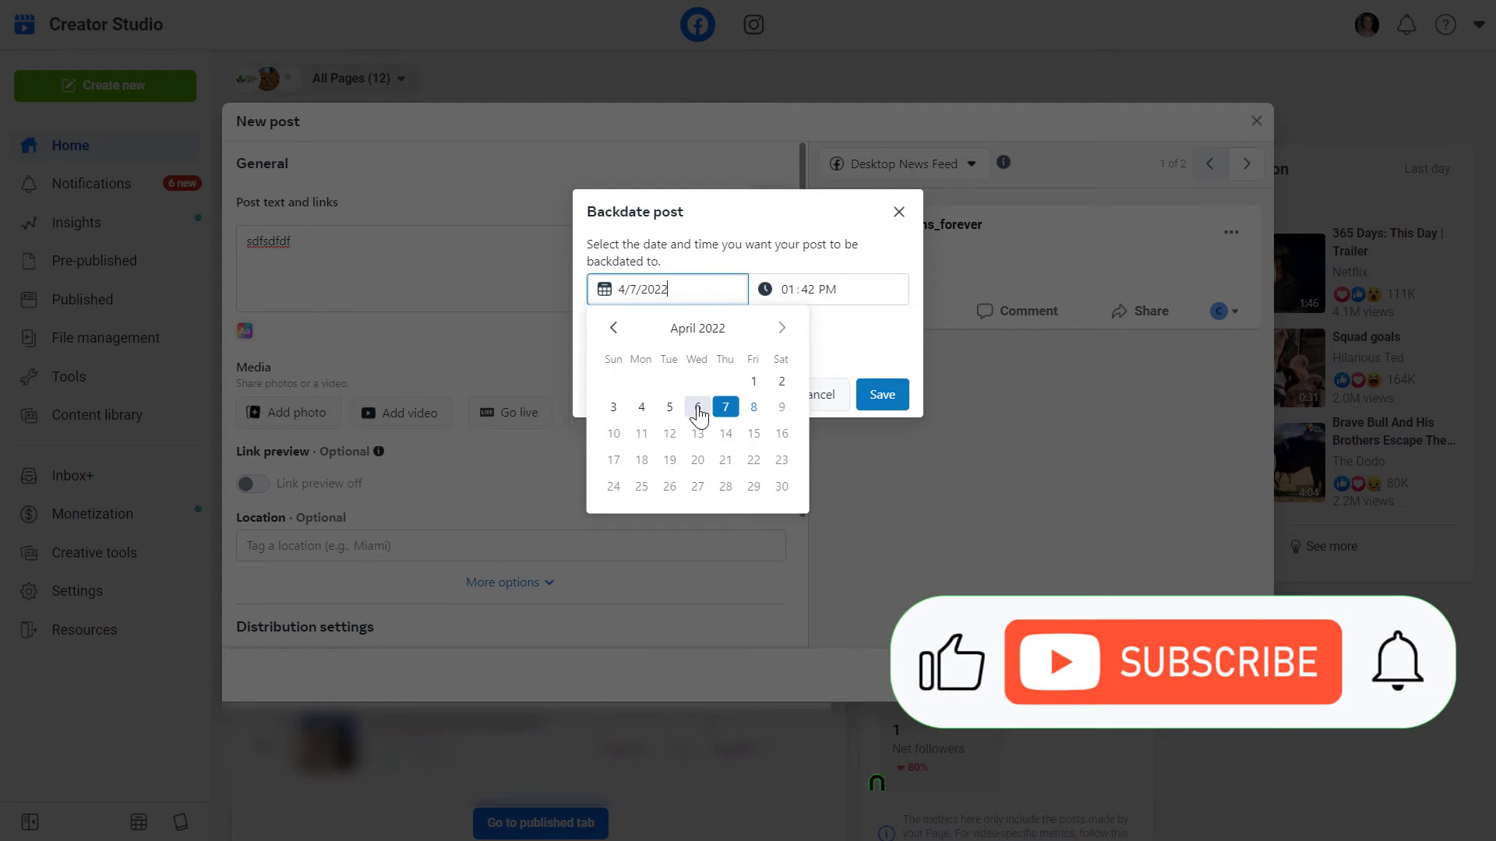
left_click(614, 329)
left_click(614, 329)
left_click(614, 329)
left_click(614, 329)
left_click(614, 329)
left_click(613, 329)
left_click(614, 328)
left_click(614, 329)
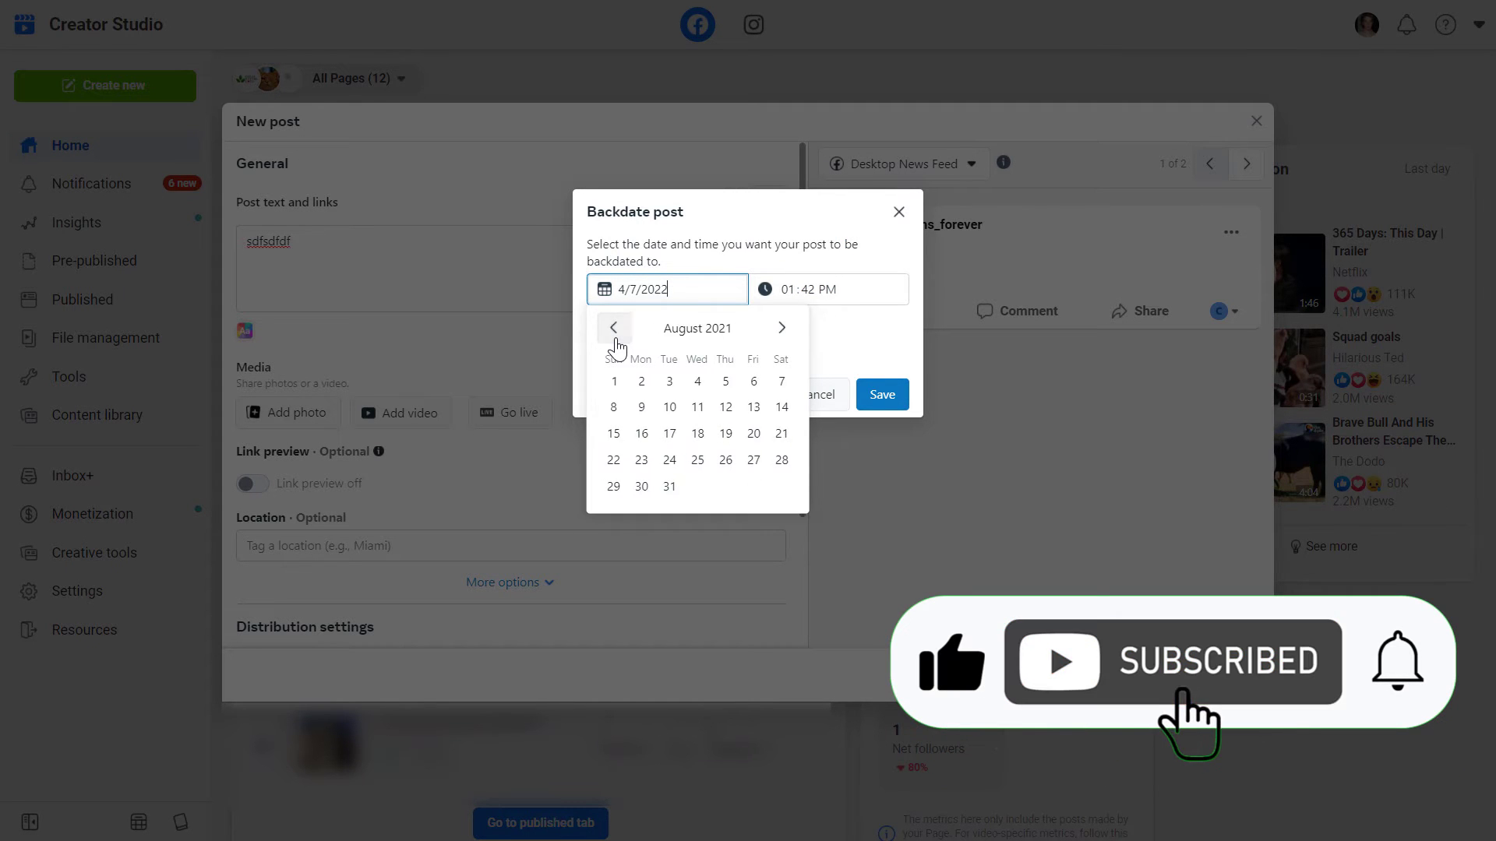
left_click(614, 329)
left_click(613, 329)
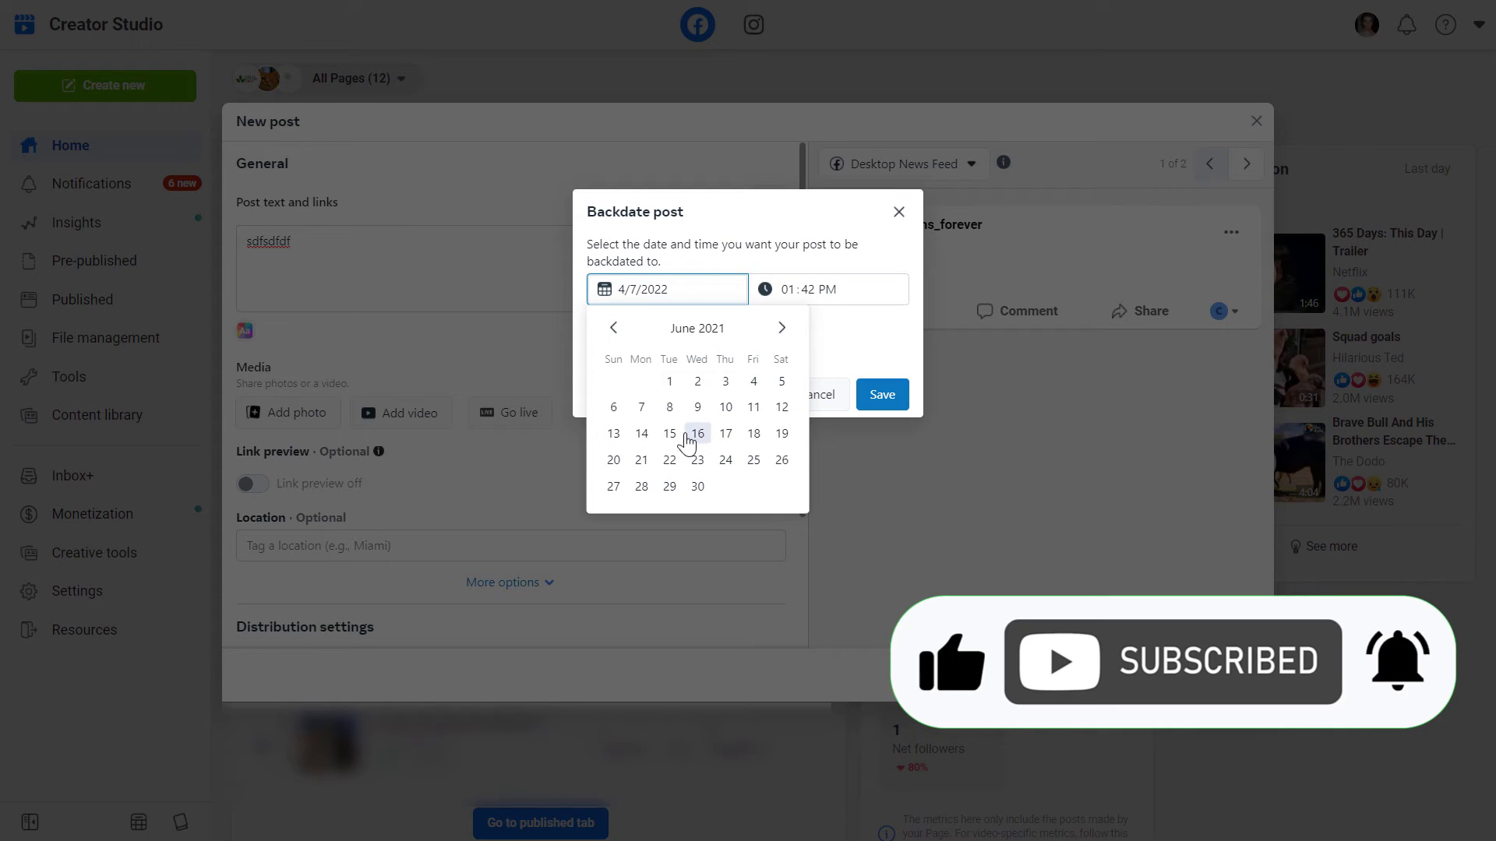
left_click(669, 407)
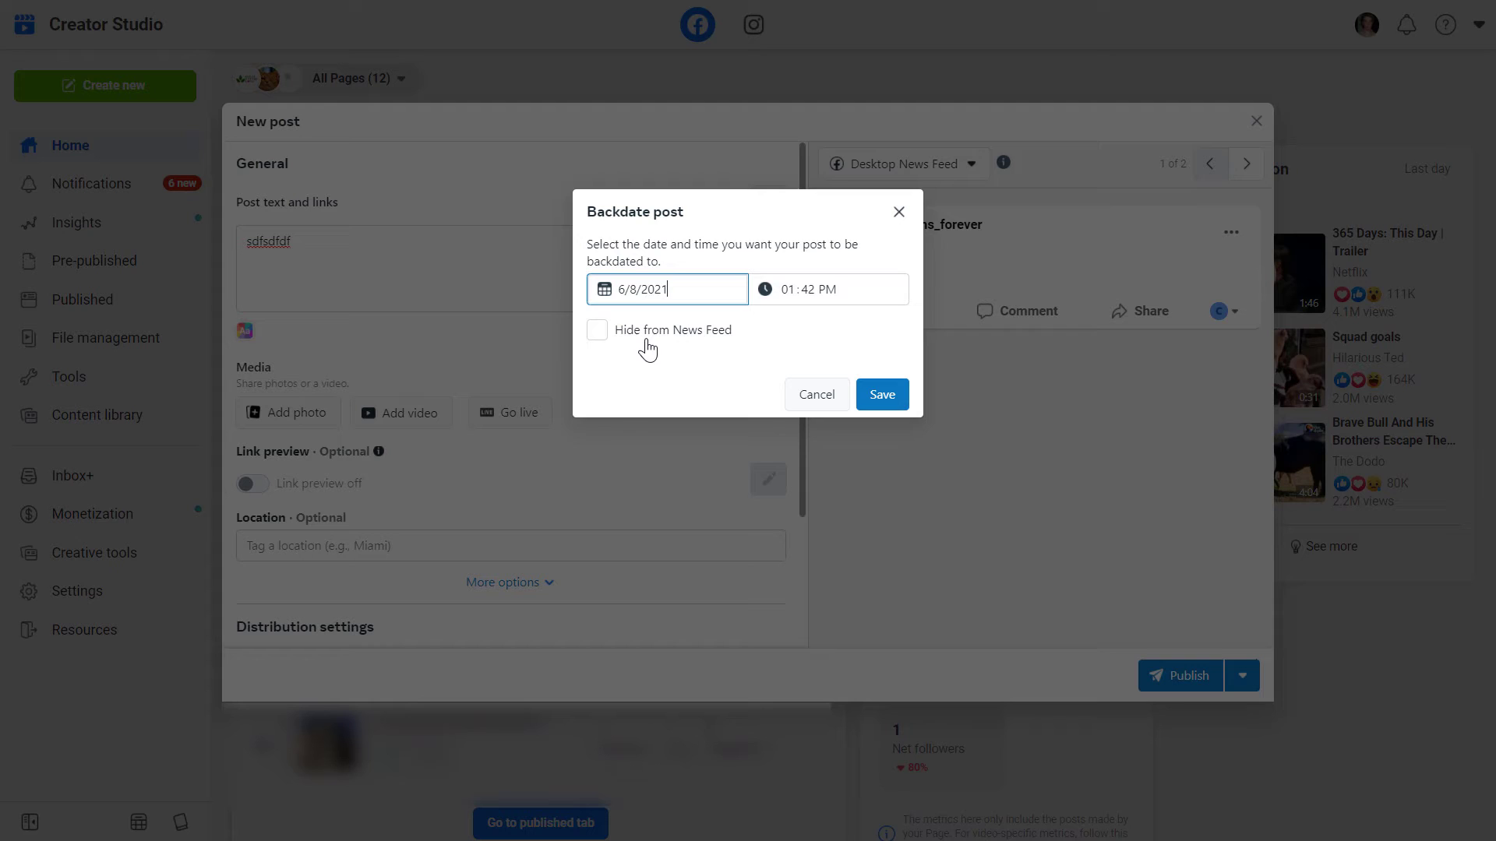
left_click(615, 333)
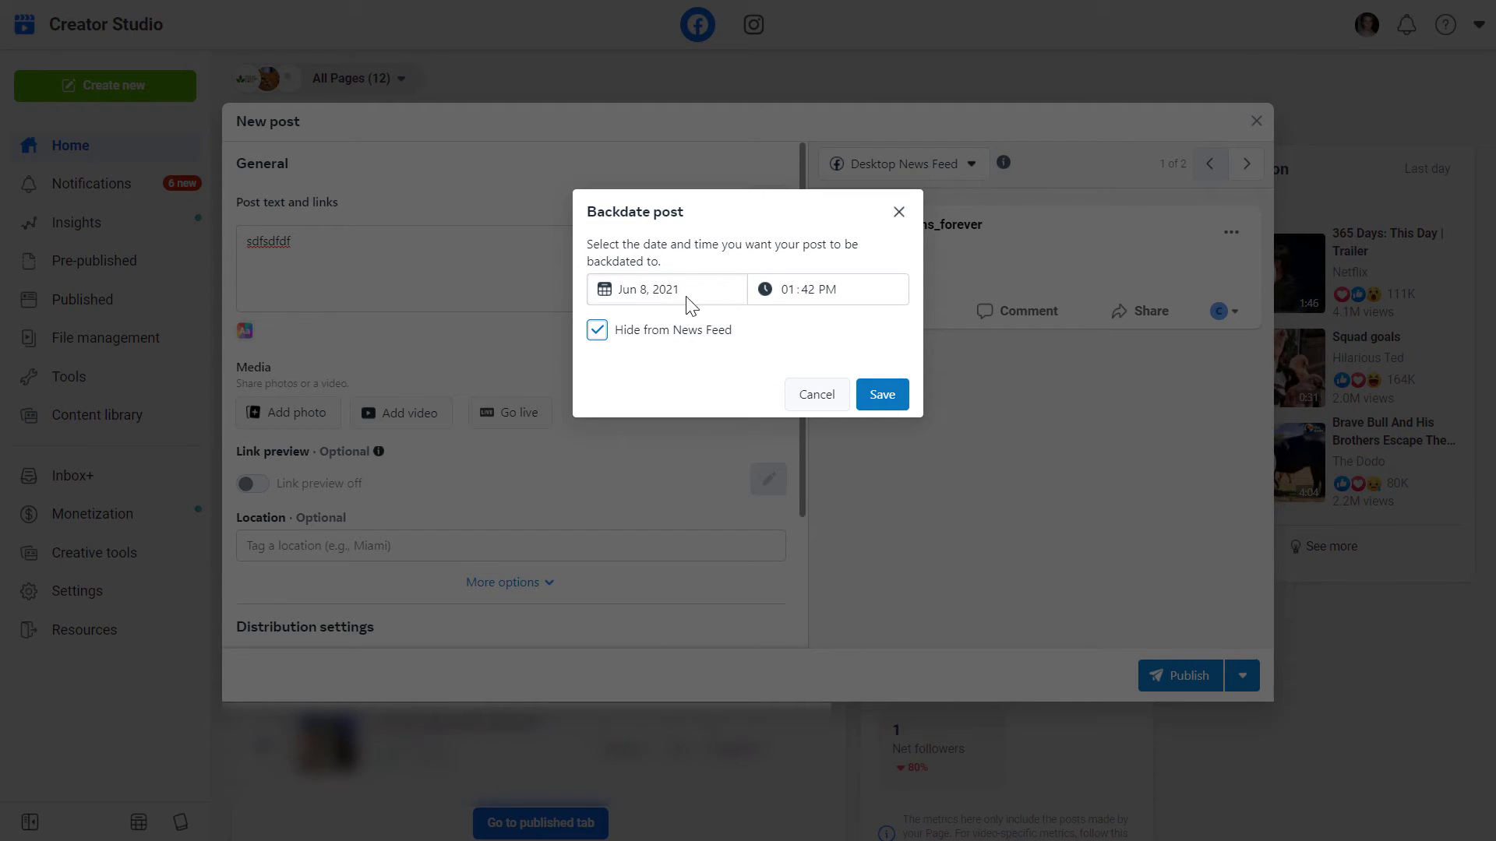
left_click(876, 398)
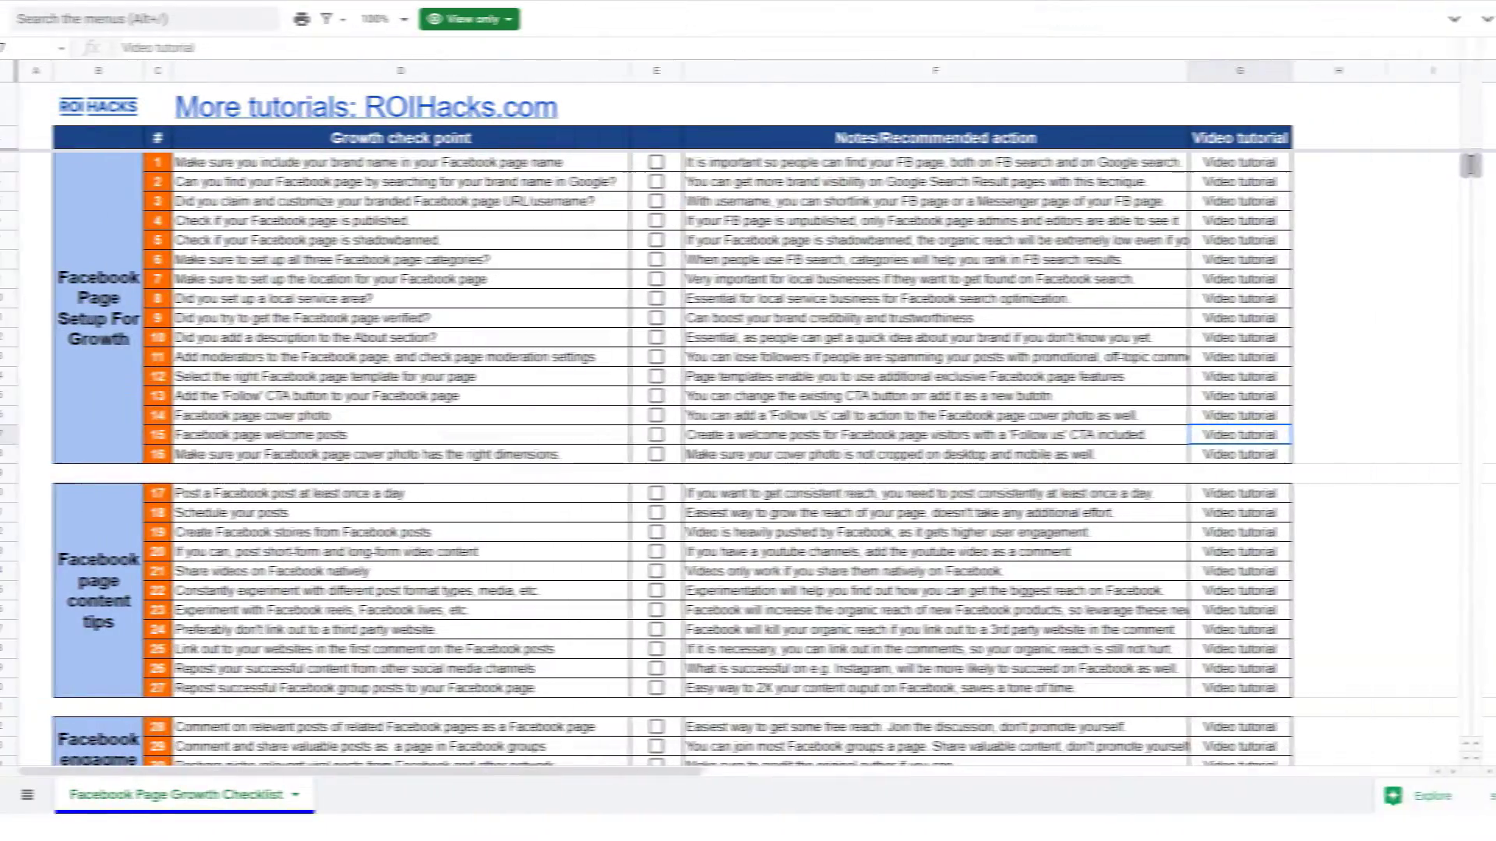
Scroll down through the Facebook Page Growth Checklist spreadsheet.
scroll(1488, 165, "down", 1)
scroll(1488, 163, "down", 1)
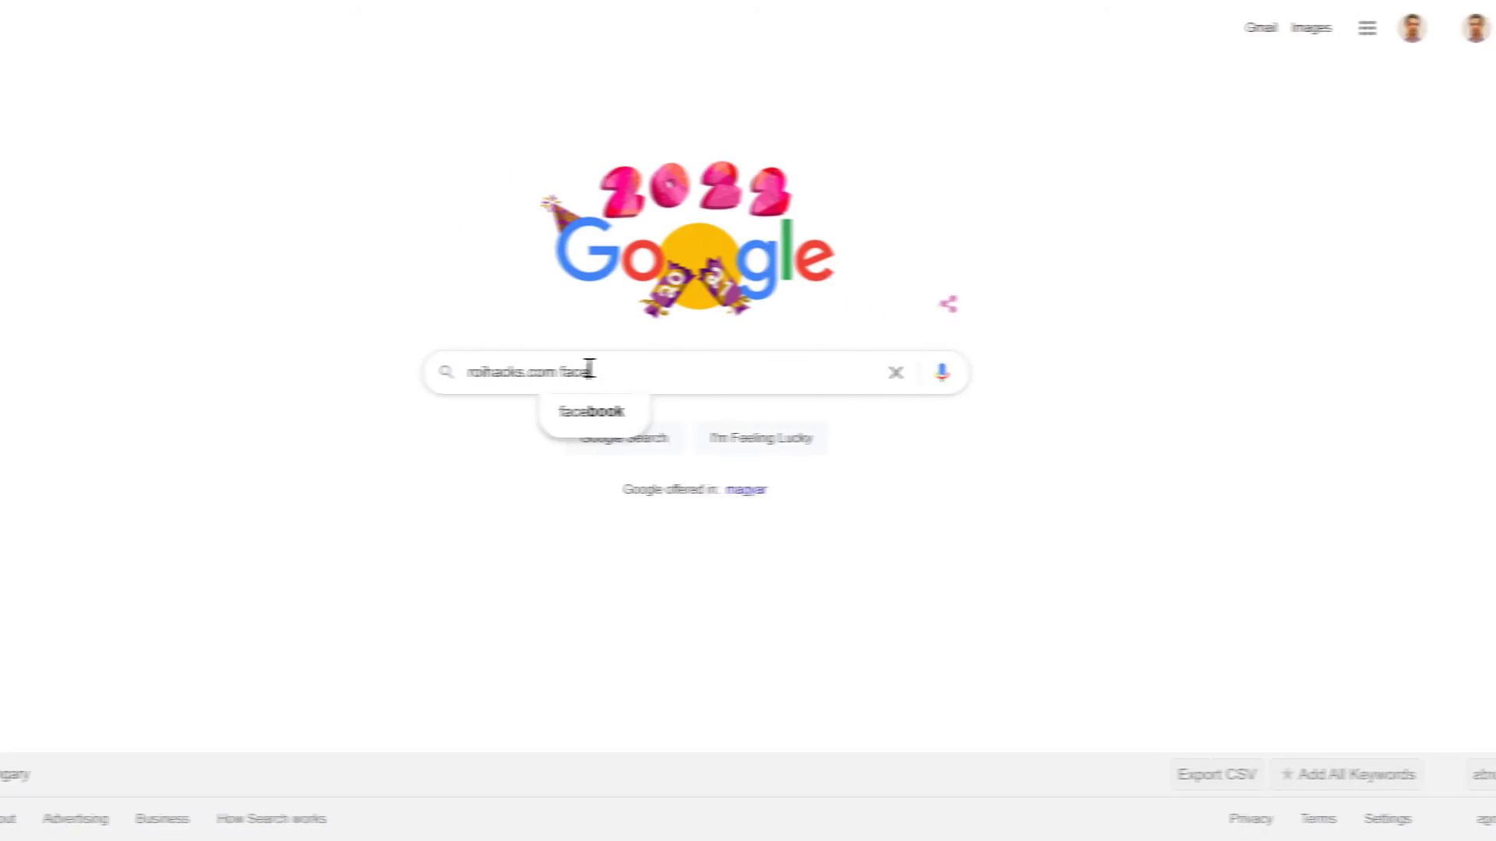
Search Google for 'roihacks.com facebook page growth checklist spreadsheet'.
type("book pa")
type("ge growth checklis")
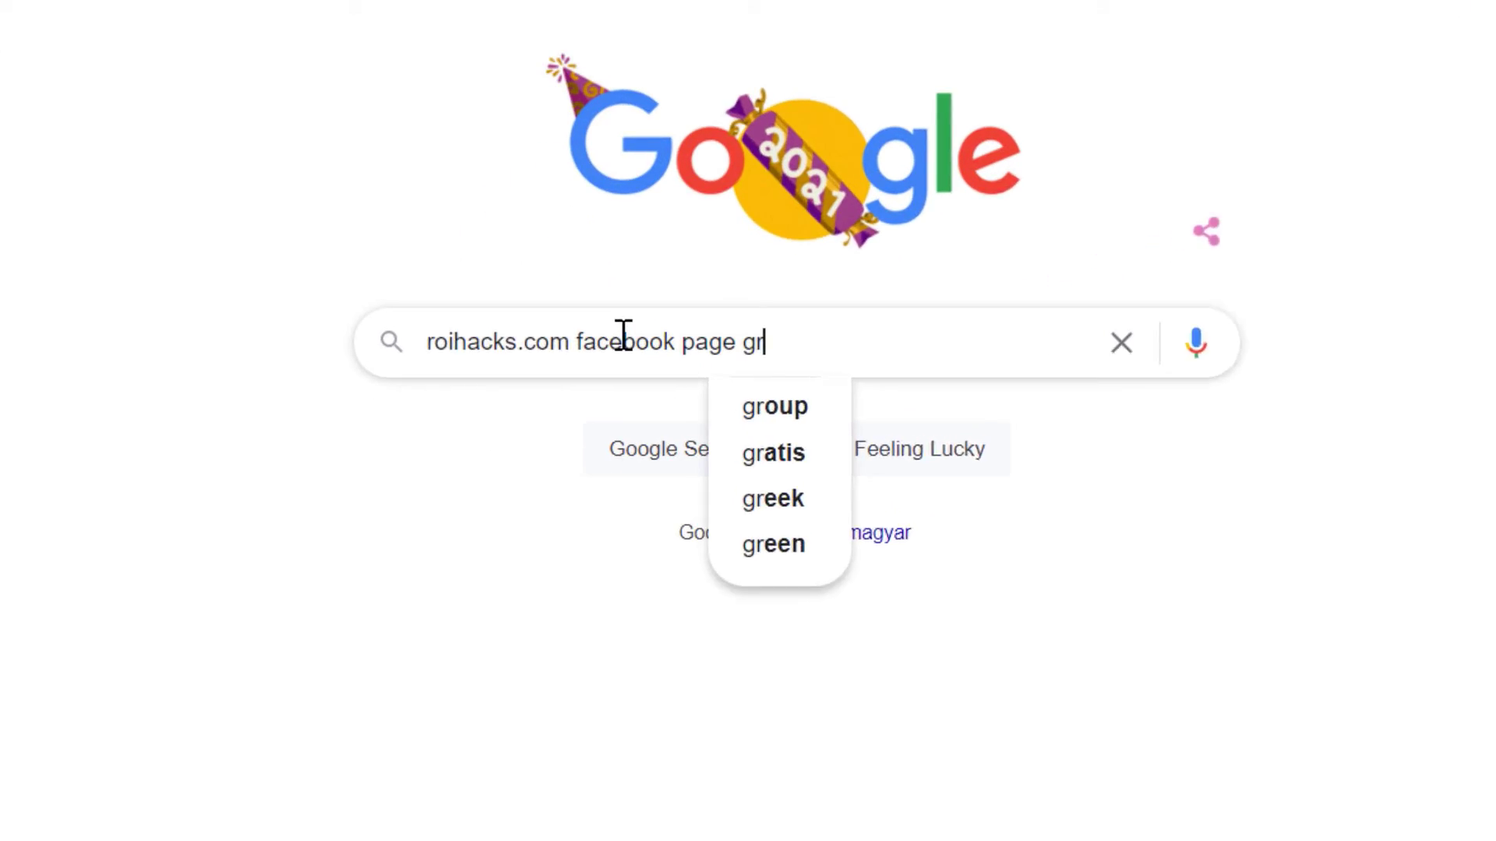
type("t spreadsheet")
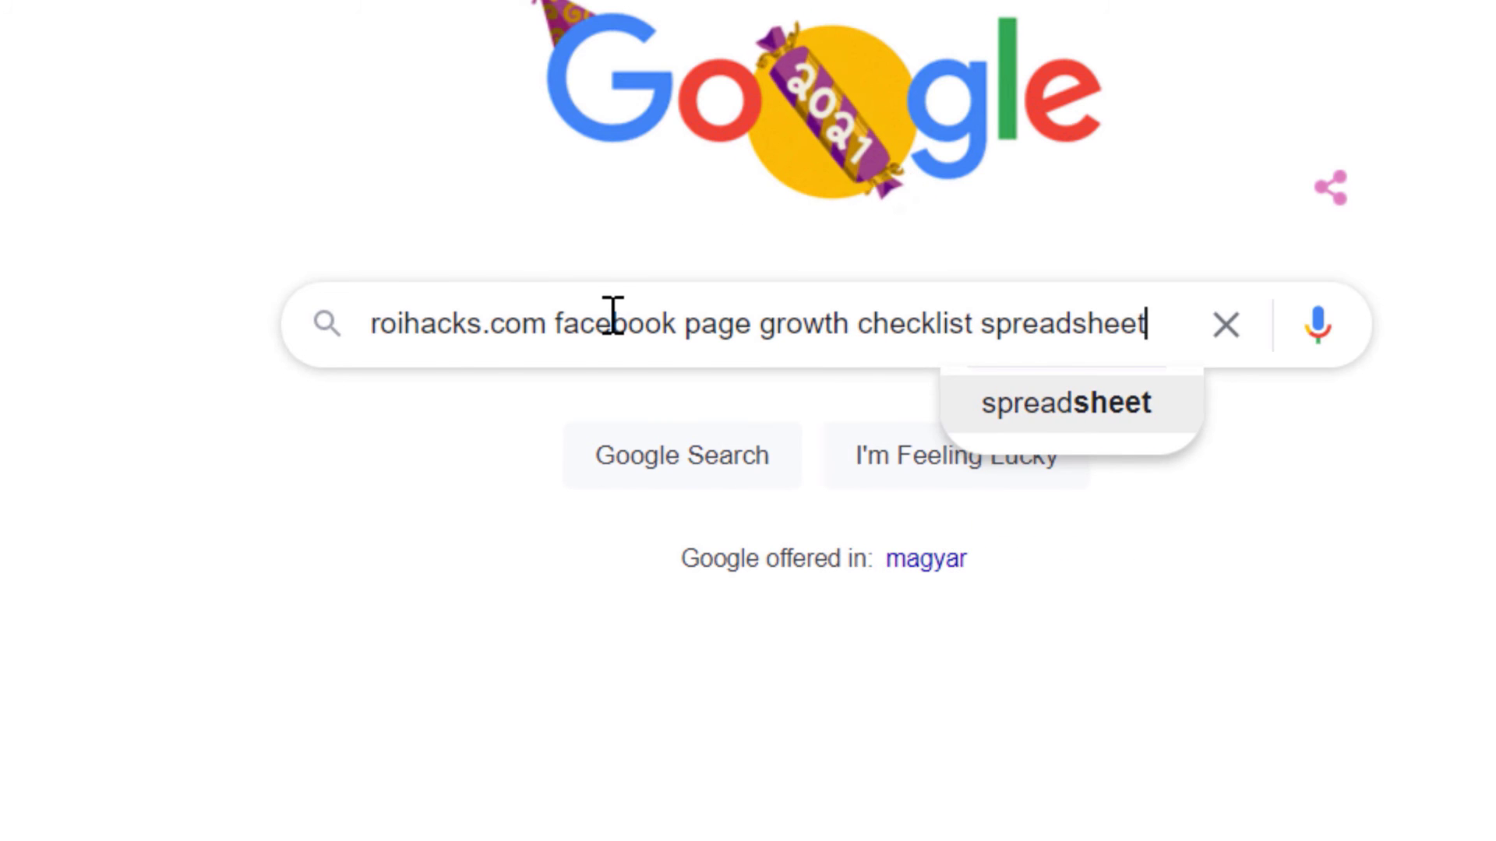
key("Return")
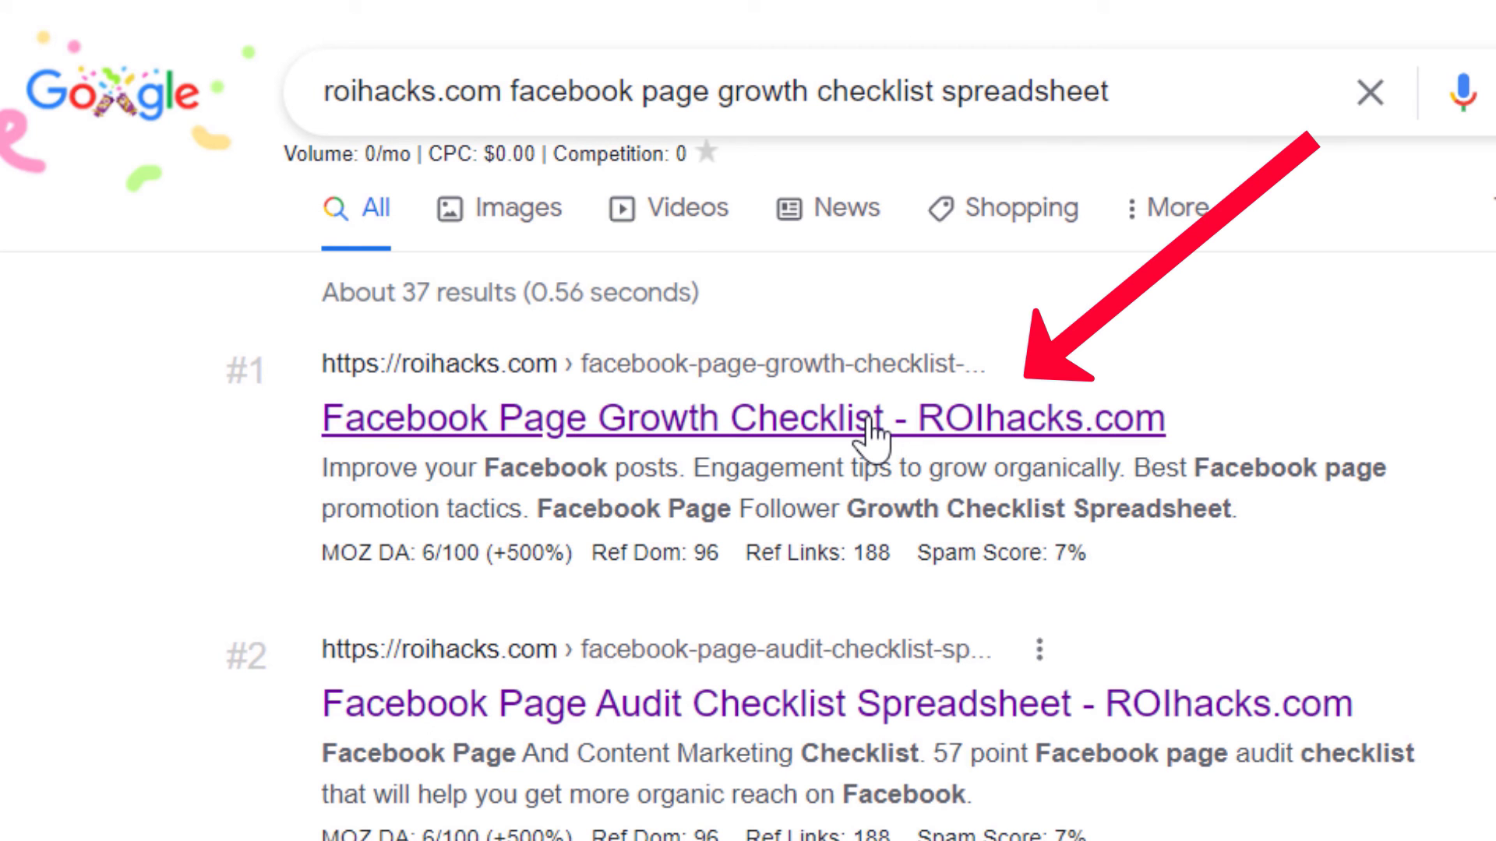